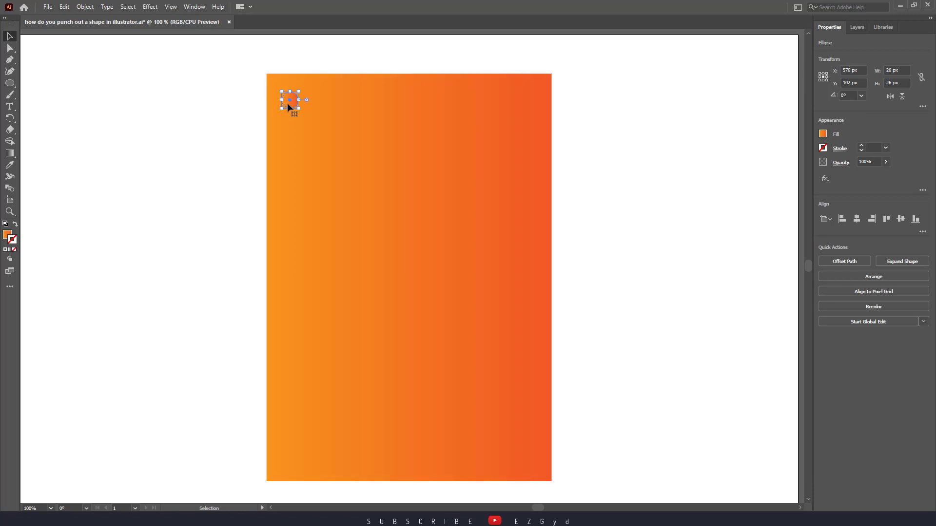
Remove the small circle's gradient fill and give it a white 5 pt stroke
click(286, 107)
click(823, 135)
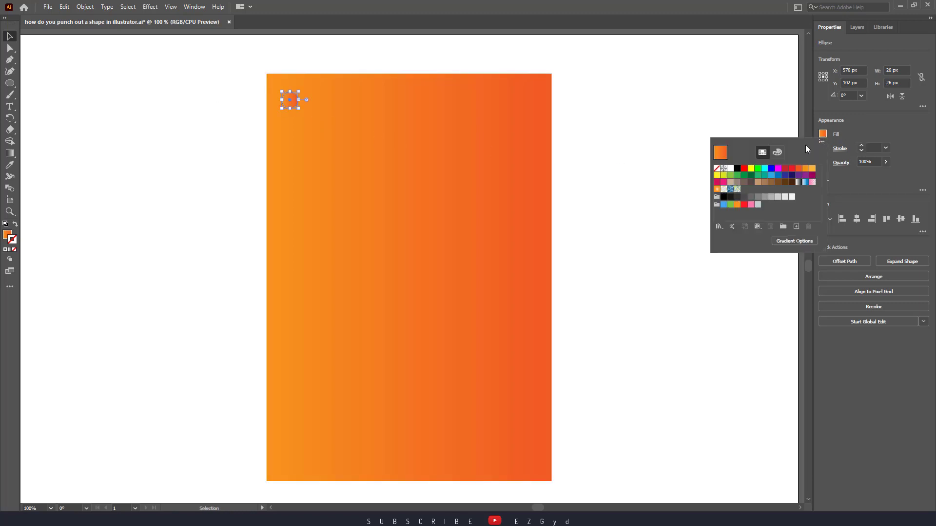
click(717, 169)
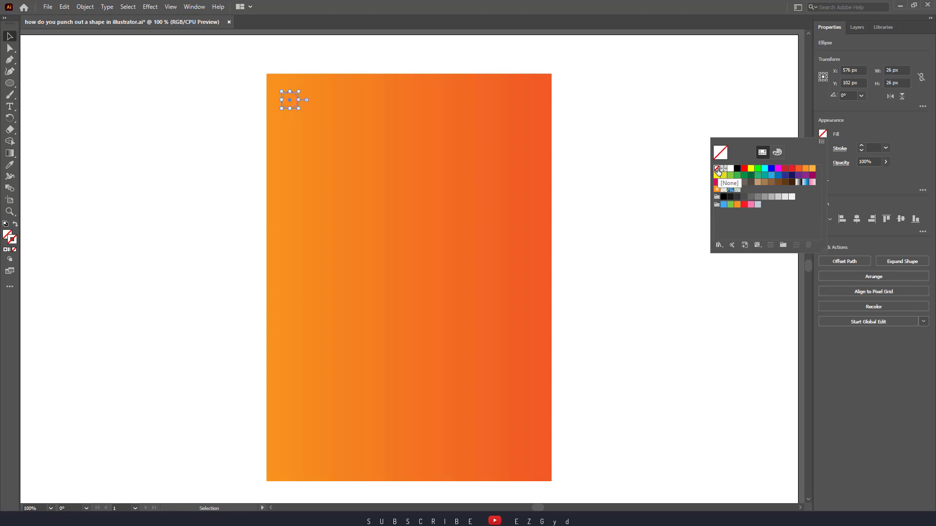
click(862, 146)
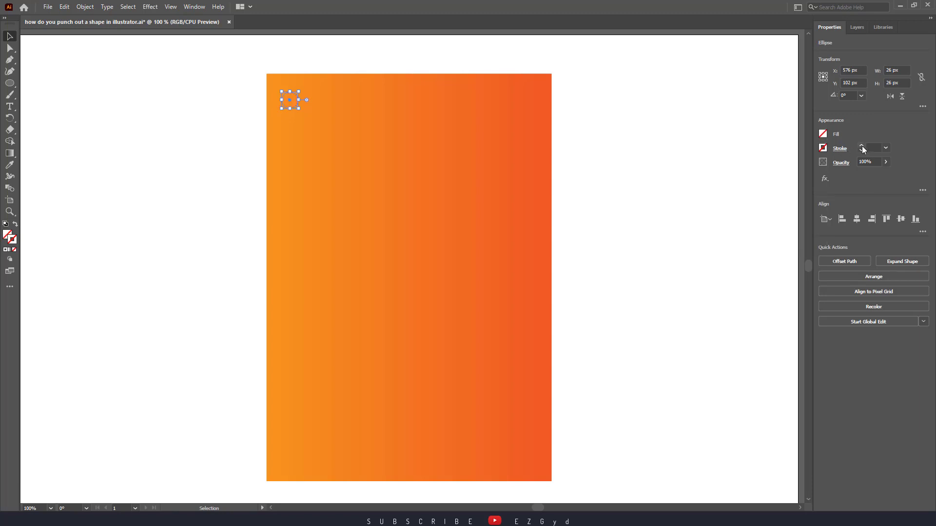
click(861, 146)
key(a)
Copy the white ring and place three duplicates below it in a vertical column, spaced about 52 px apart
key(ctrl+c)
key(ctrl+v)
drag(413, 267, 286, 129)
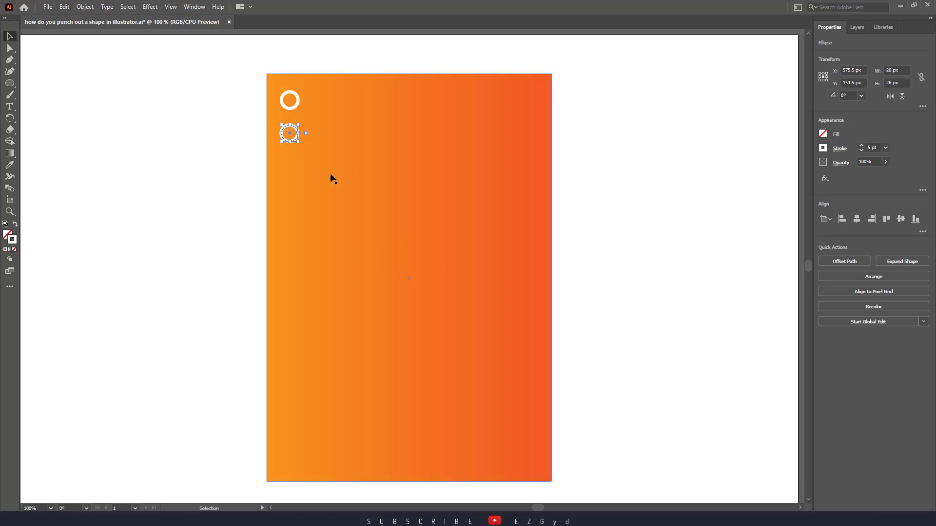
key(ctrl+v)
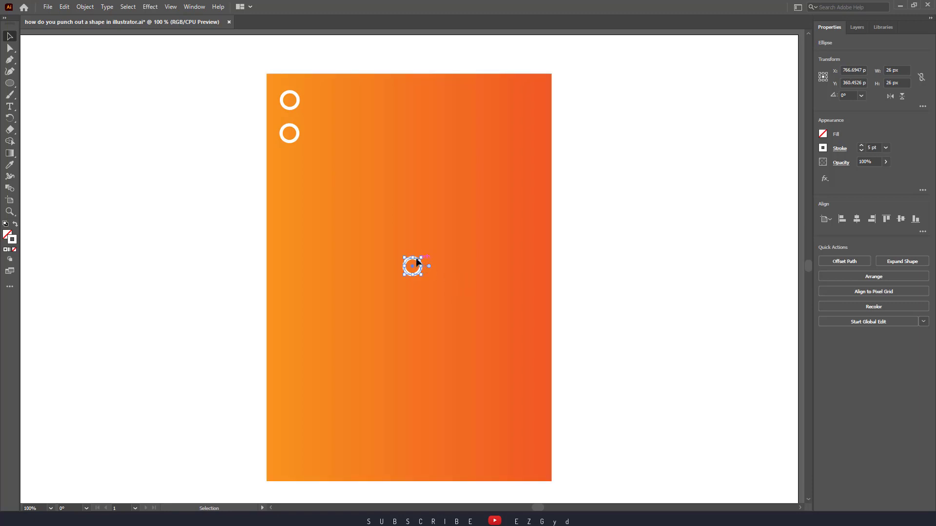
drag(411, 263, 295, 162)
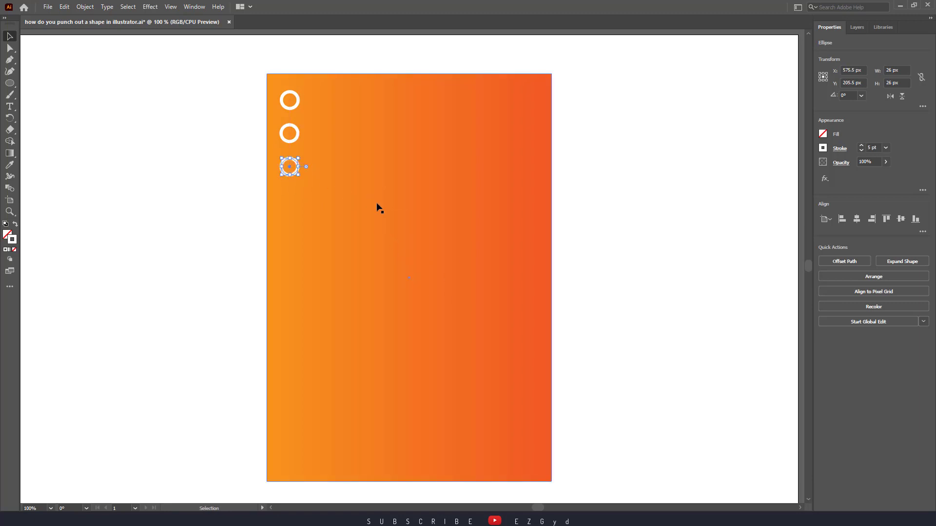
key(ctrl+v)
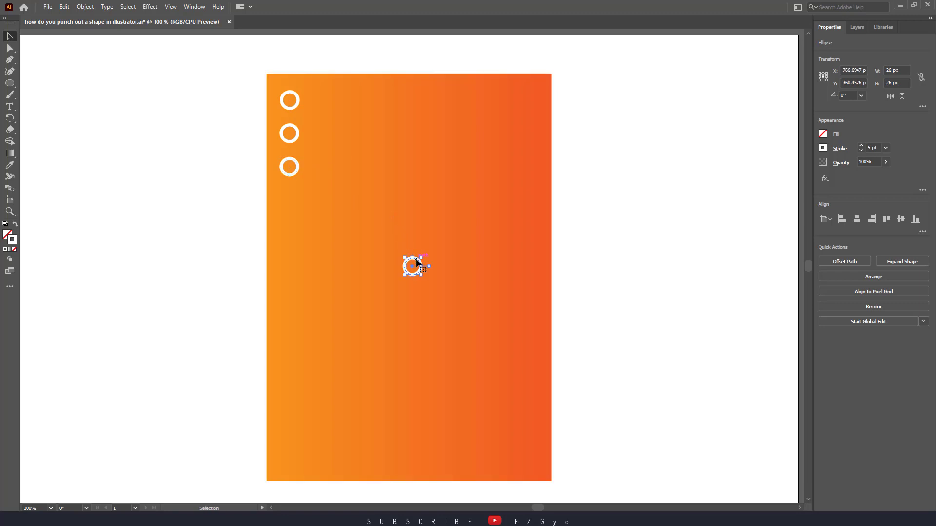
drag(412, 265, 293, 192)
Paste a fifth and a sixth ring and place them below the fourth one, keeping the column's even spacing
key(ctrl+v)
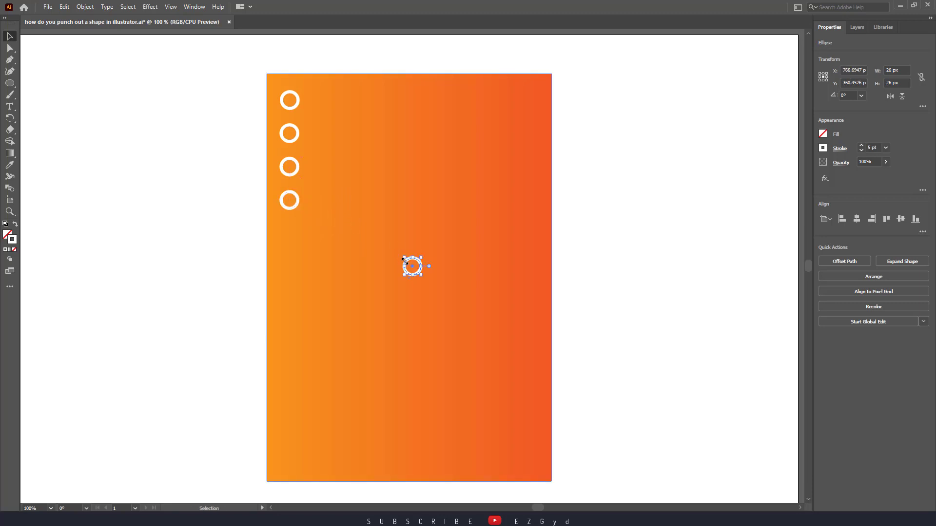
drag(406, 260, 285, 225)
click(352, 238)
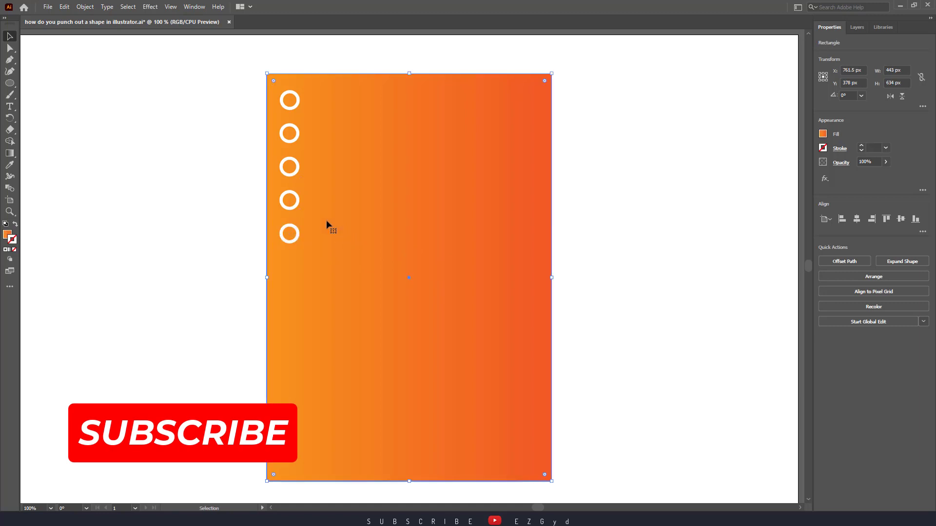
drag(298, 203, 298, 233)
click(344, 240)
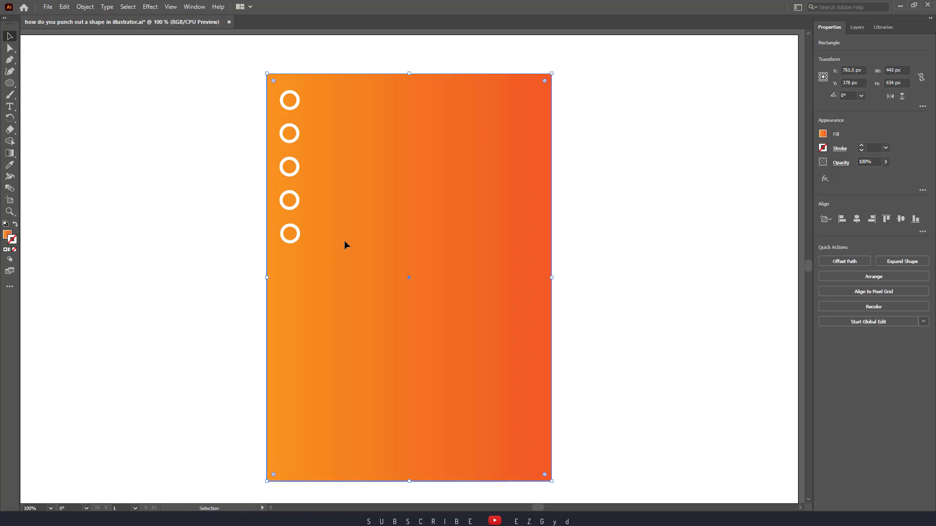
key(ctrl+v)
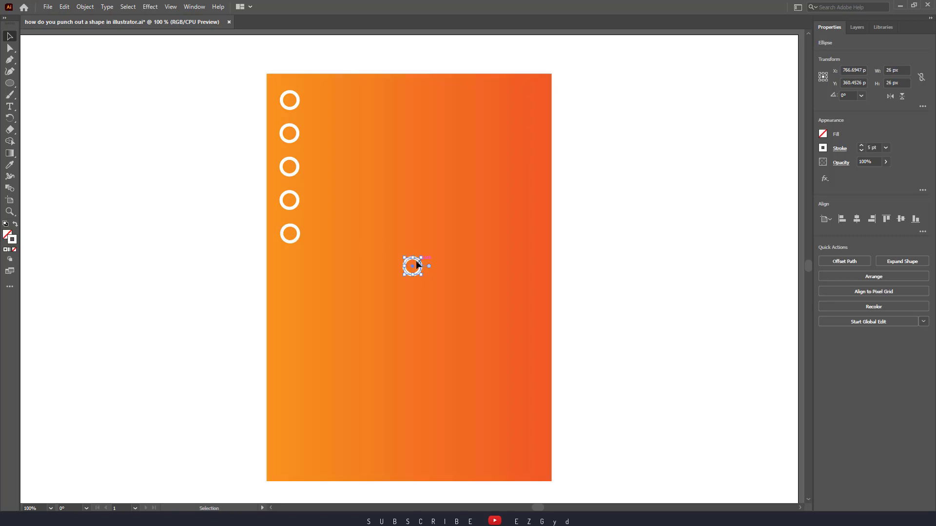
drag(416, 264, 294, 266)
click(356, 280)
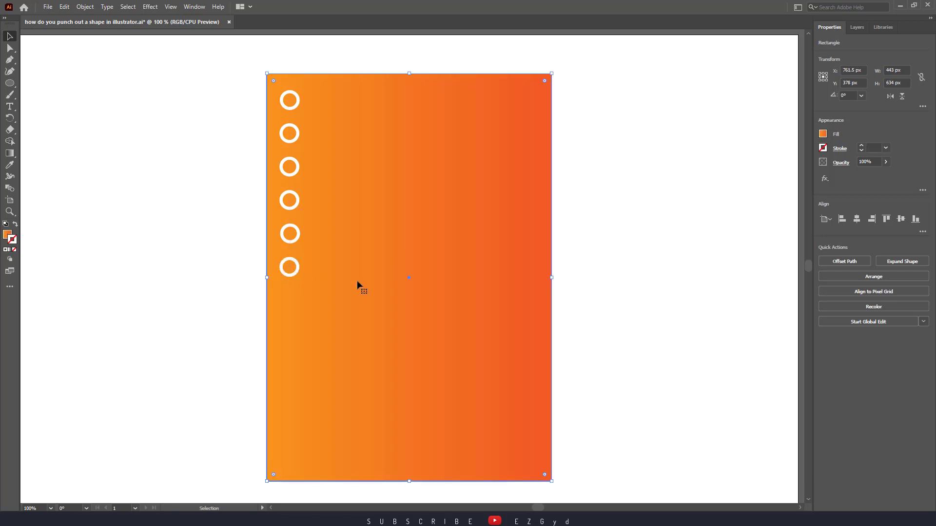
Add three more pasted rings below the sixth one, continuing the column at the same spacing
key(ctrl+v)
drag(412, 270, 292, 306)
click(374, 310)
key(ctrl+v)
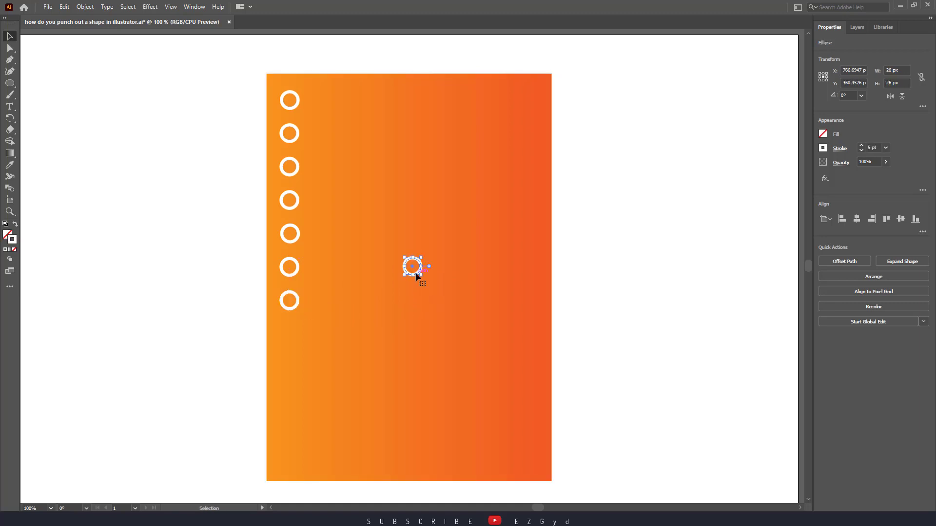
drag(417, 276, 293, 342)
click(374, 346)
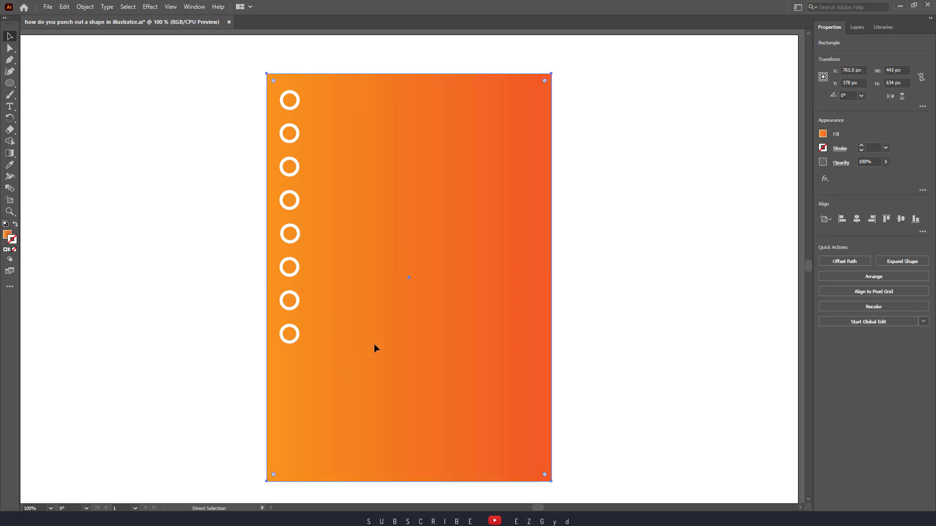
key(ctrl+v)
drag(417, 274, 293, 372)
click(371, 364)
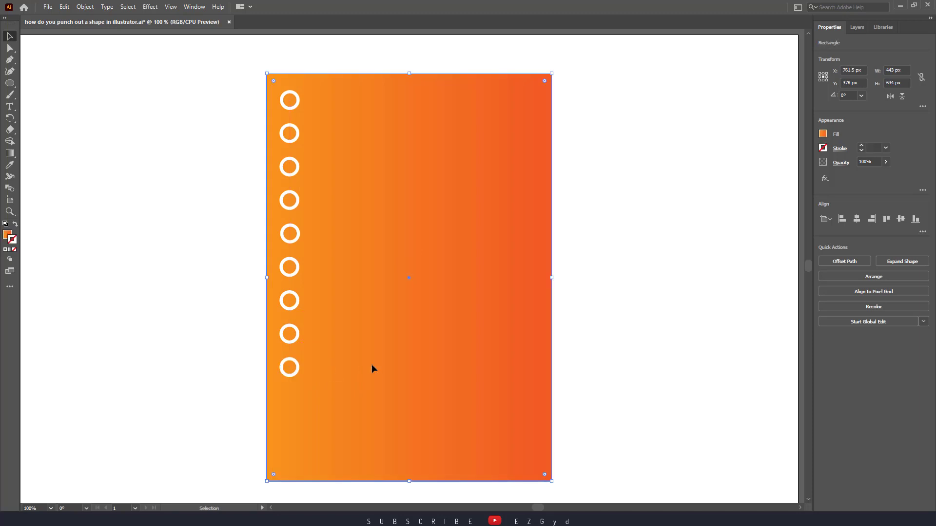
Paste the tenth, eleventh and twelfth rings to extend the column down to the rectangle's lower edge
key(ctrl+v)
drag(416, 269, 295, 405)
click(377, 383)
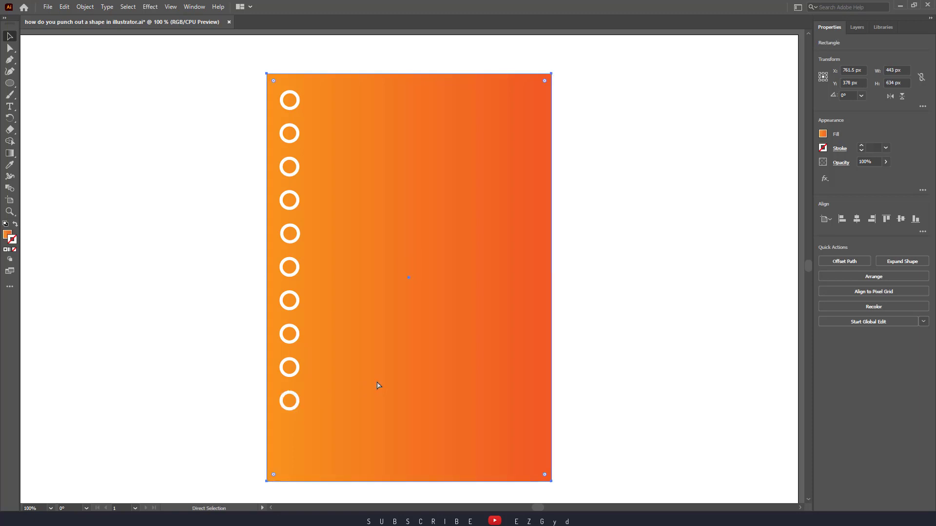
key(ctrl+v)
drag(416, 274, 295, 440)
click(397, 407)
key(ctrl+v)
drag(412, 273, 292, 478)
click(542, 375)
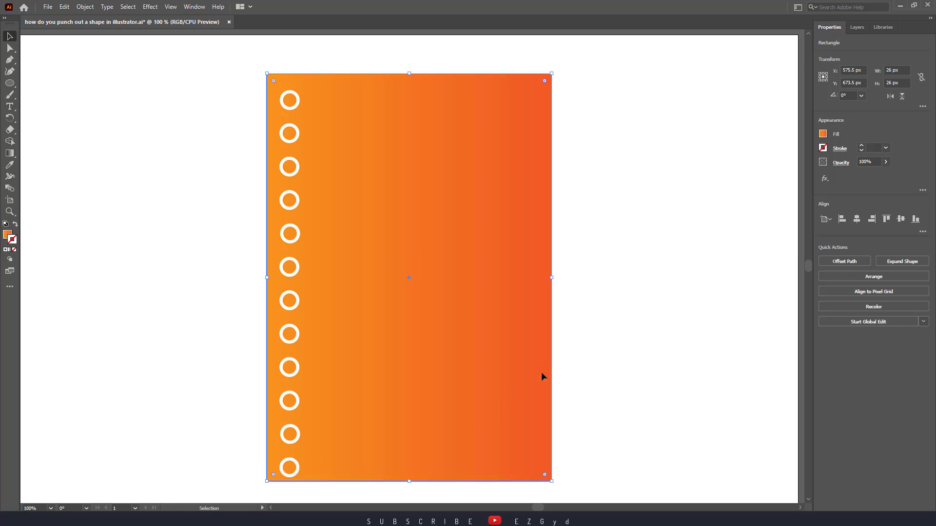
Select all twelve rings and nudge them up together to about Y 379 px, centring the column vertically on the rectangle
click(596, 343)
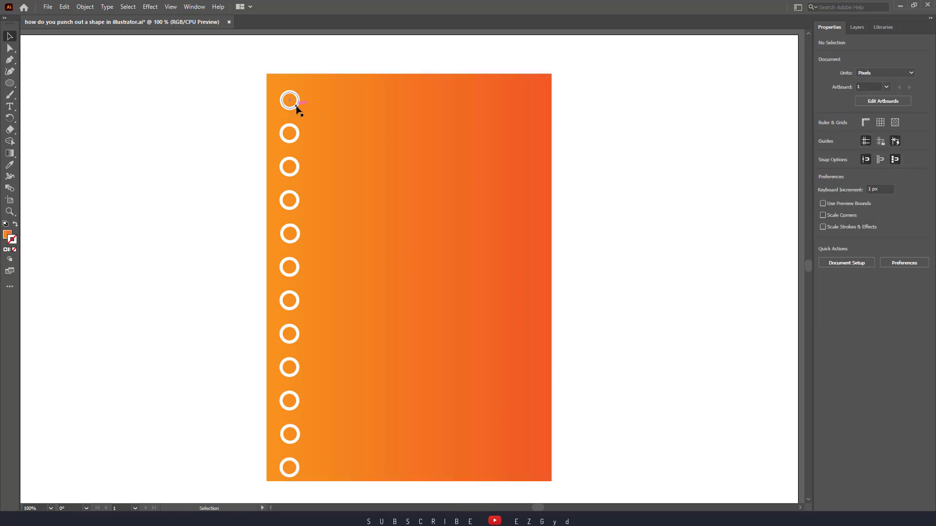
shift+click(293, 140)
shift+click(297, 165)
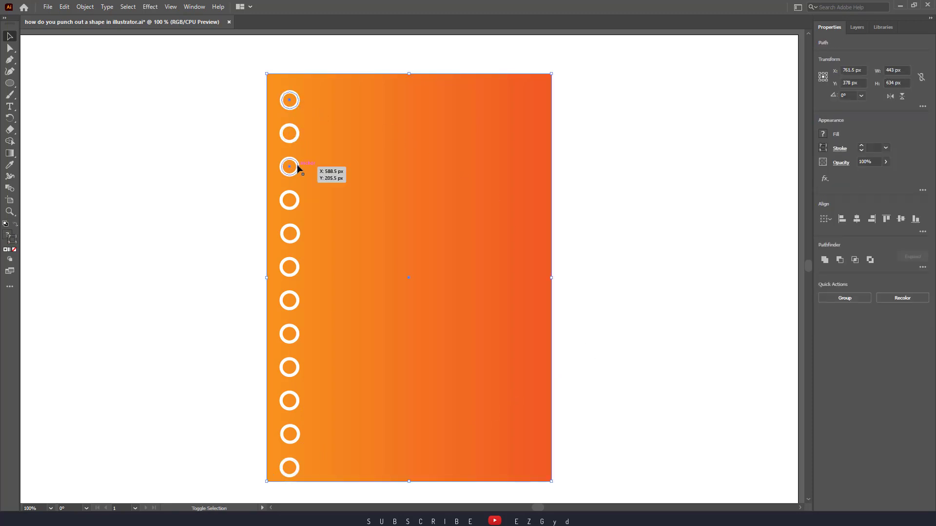
shift+click(293, 141)
shift+click(292, 203)
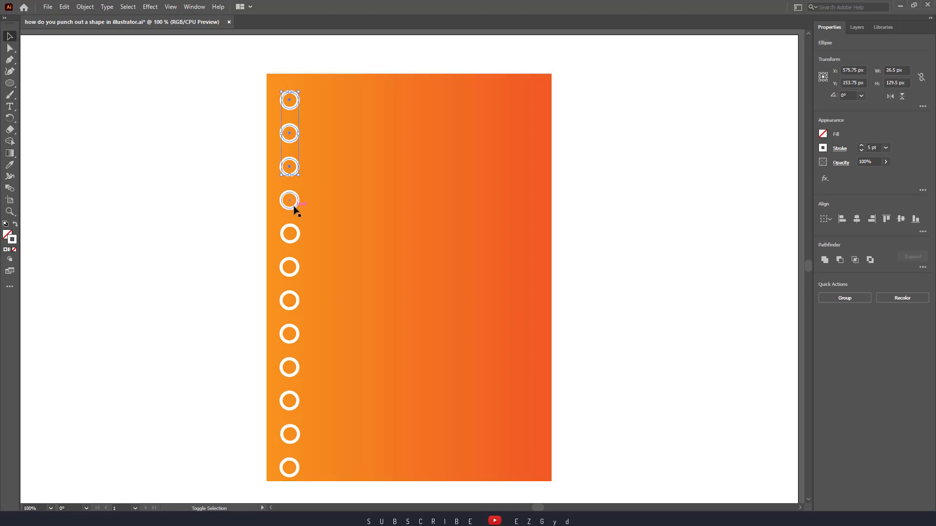
shift+click(294, 207)
shift+click(295, 235)
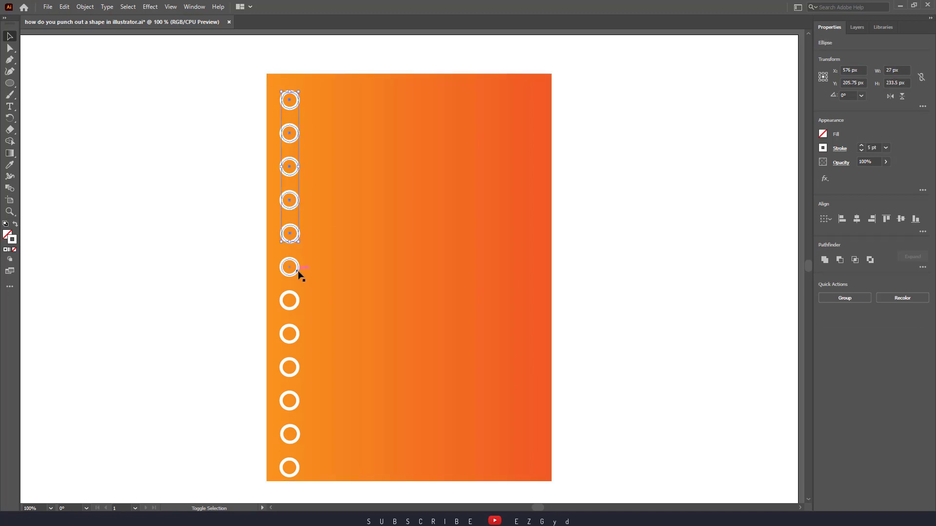
shift+click(299, 273)
shift+click(294, 301)
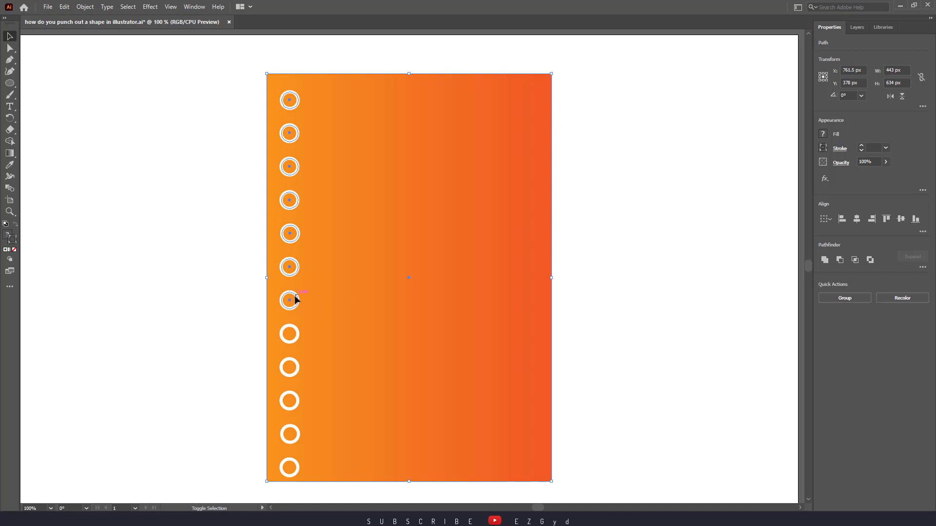
shift+click(291, 331)
shift+click(271, 310)
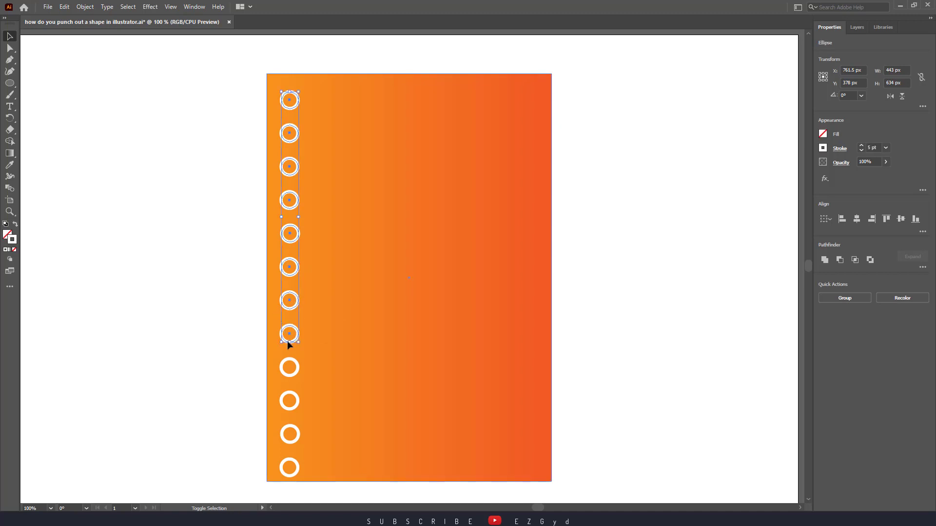
shift+click(295, 366)
shift+click(298, 396)
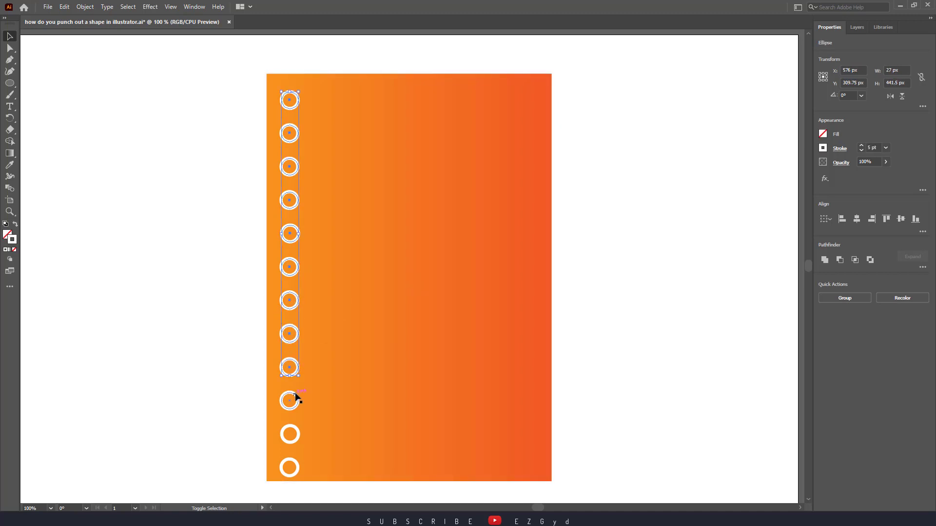
shift+click(297, 432)
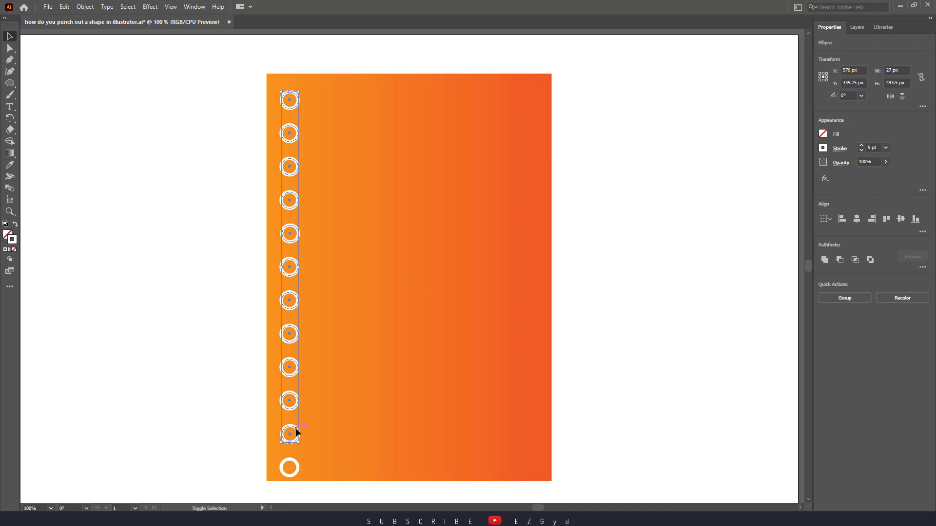
shift+click(296, 463)
key(Up)
key(Up)
key(Up)
key(Up)
key(Up)
key(Up)
key(Up)
key(Up)
key(Up)
key(Up)
key(Up)
key(Up)
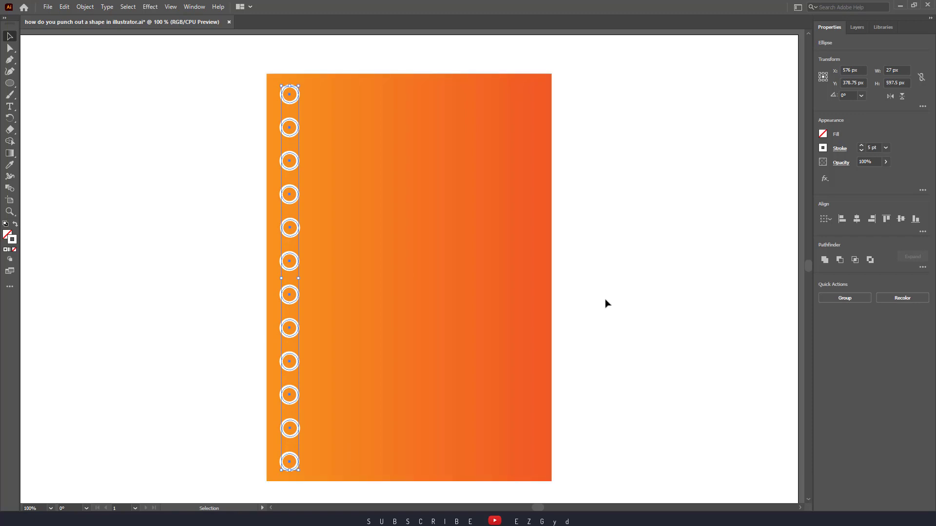
Add the gradient rectangle to the selection and punch the twelve circles out of it with Pathfinder's Minus Front
shift+click(519, 318)
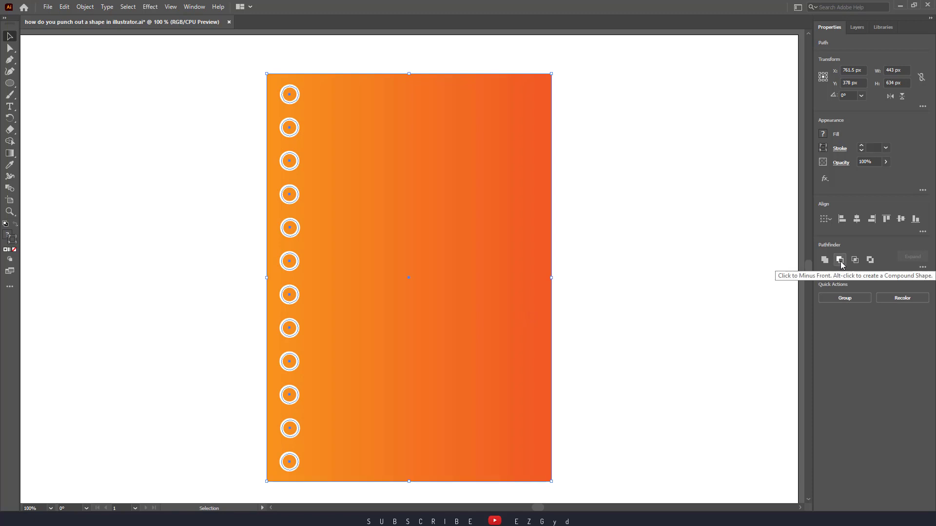
click(195, 7)
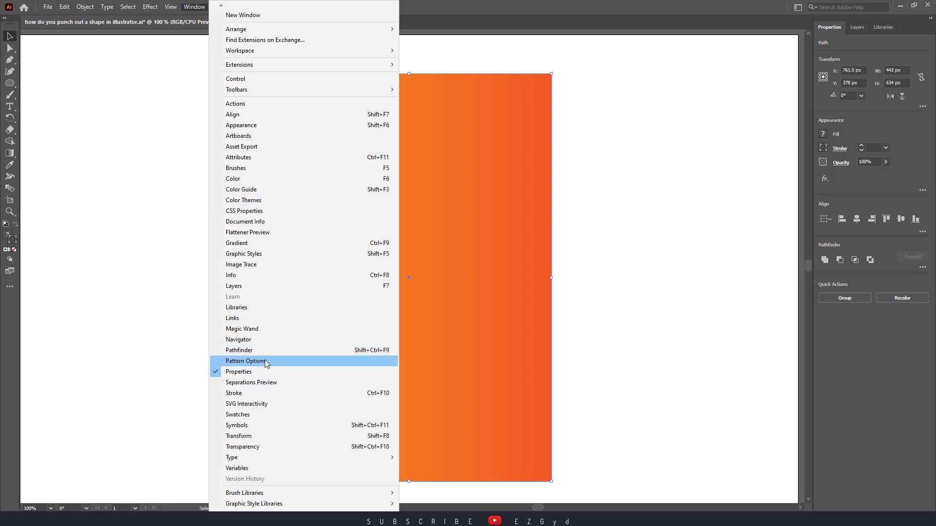
click(318, 352)
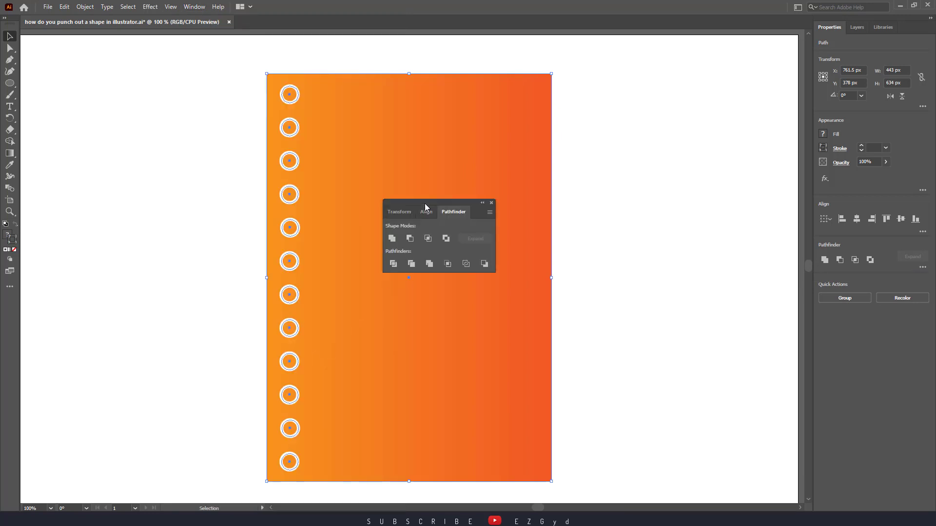
drag(425, 206, 630, 138)
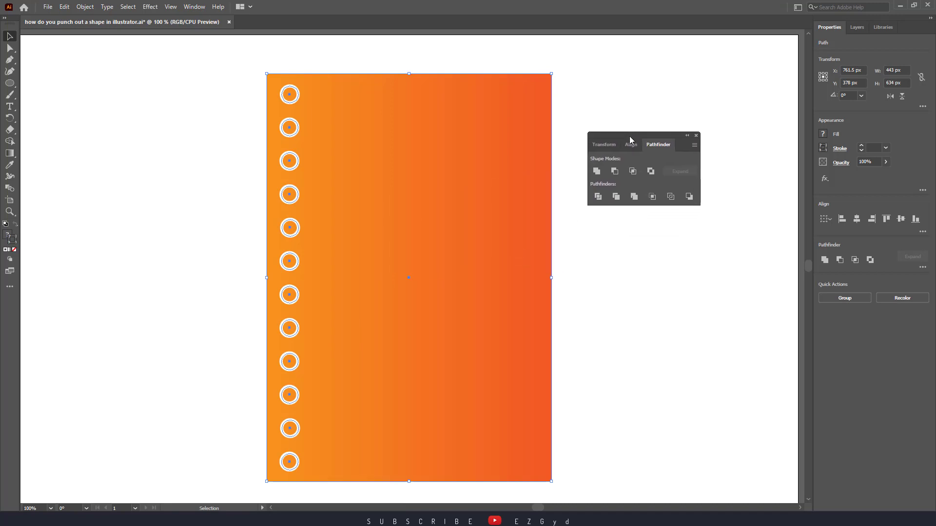
click(615, 171)
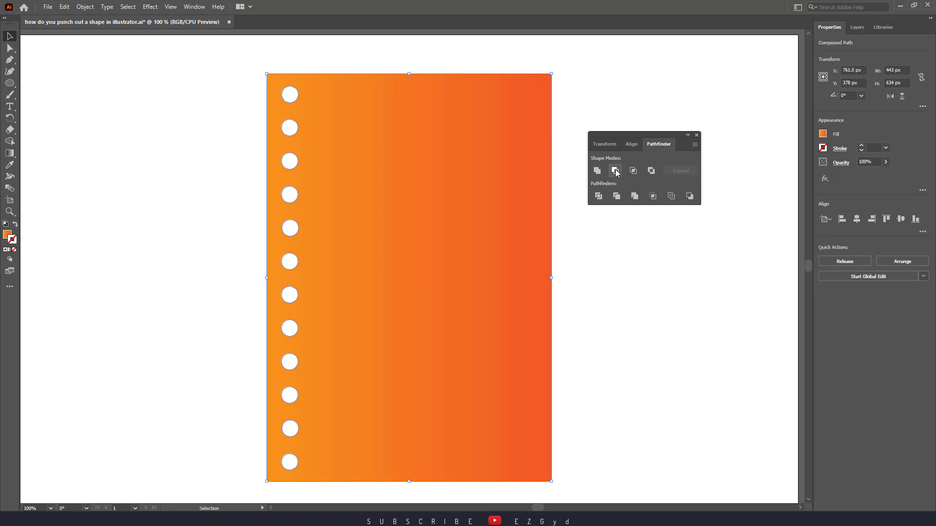
click(613, 272)
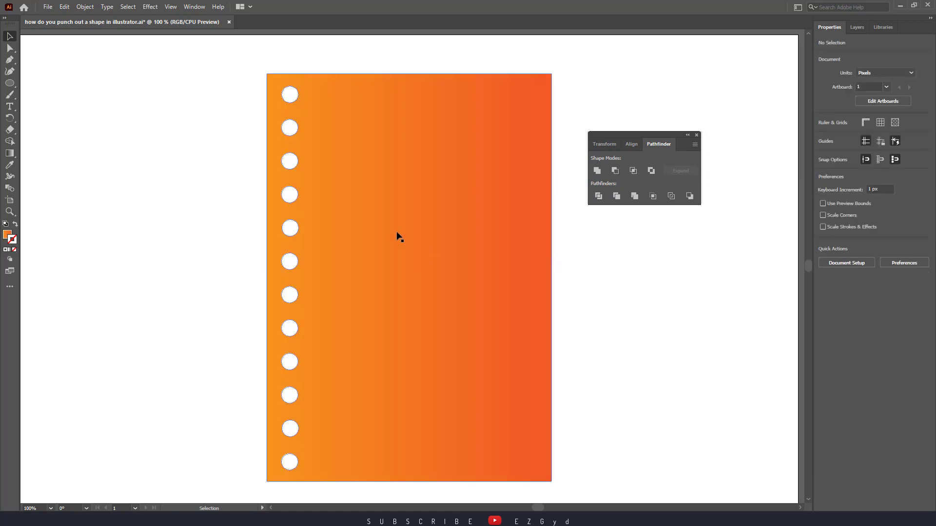
Reposition the punched rectangle slightly on the artboard and close the Pathfinder panel
drag(397, 233, 431, 226)
click(608, 279)
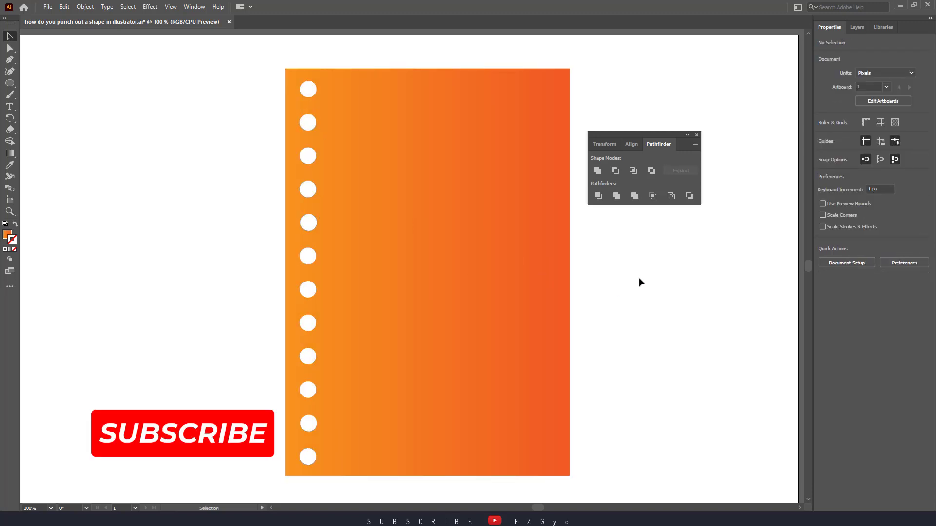
click(408, 251)
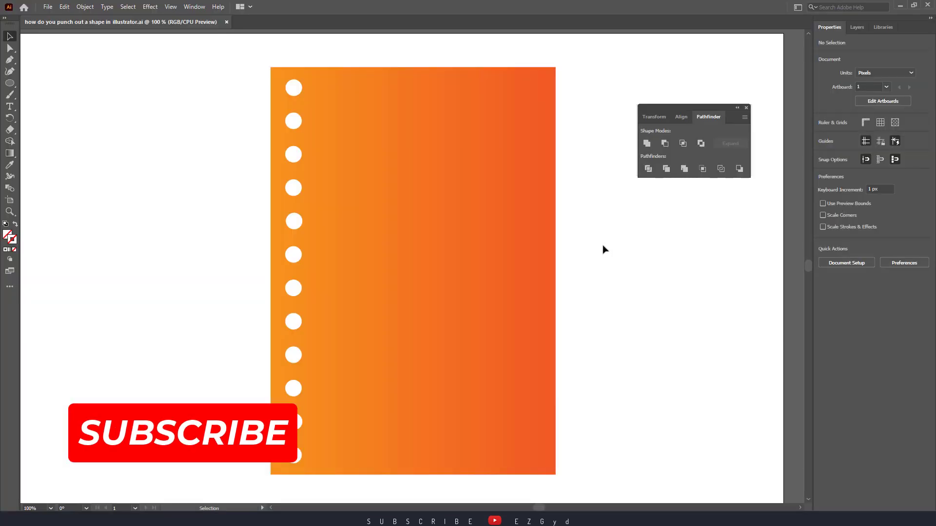
click(746, 107)
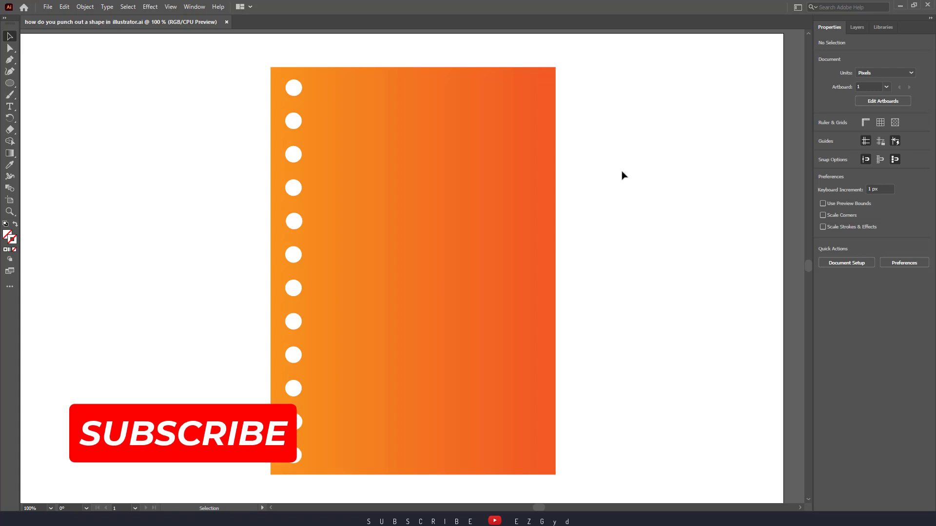
Create a new document from the Common preset, 1366 x 768 px, in RGB color mode
click(48, 6)
click(59, 18)
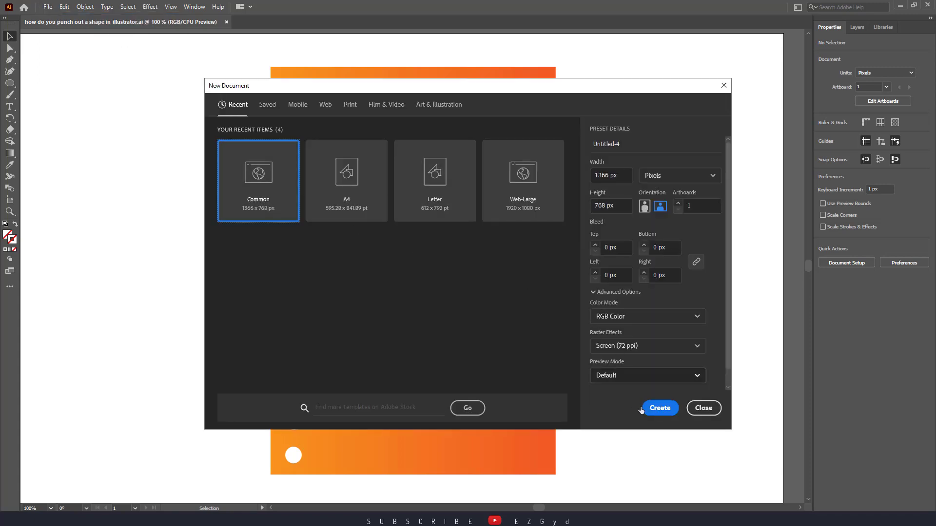
click(642, 410)
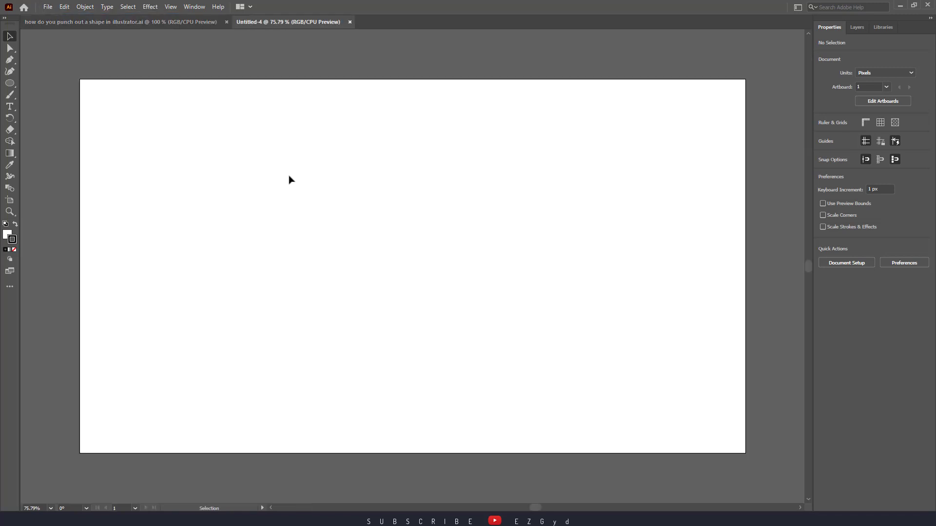
Draw a circle about 223 px in diameter in the upper middle of the artboard
right_click(14, 84)
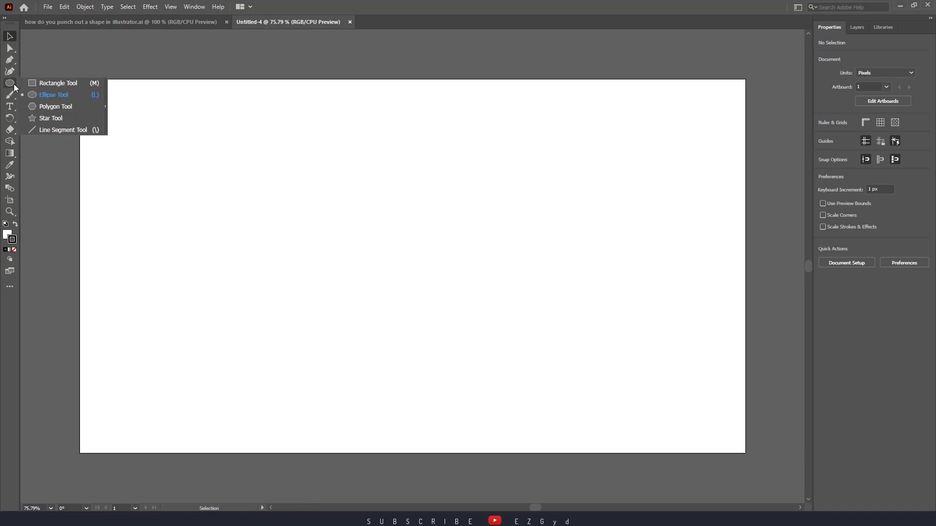
click(42, 95)
drag(338, 168, 446, 276)
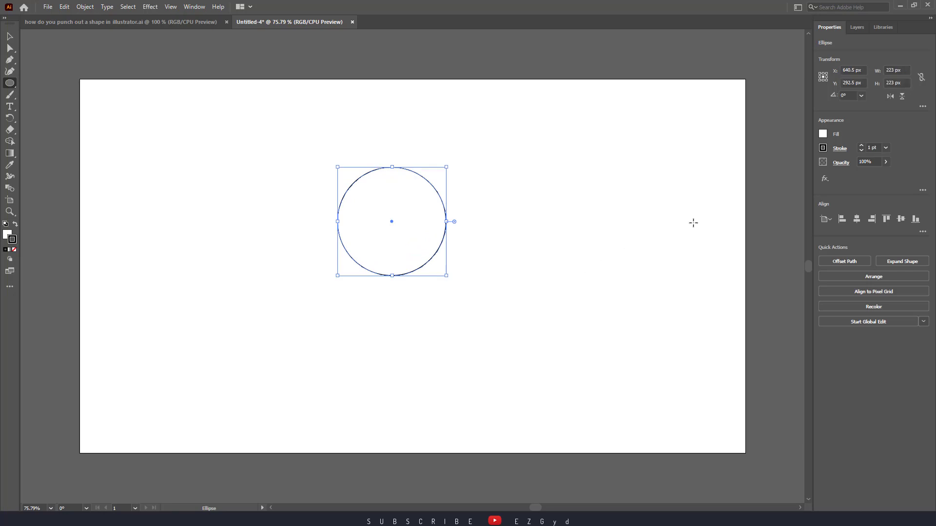
Fill the circle with an orange swatch and remove its stroke
click(822, 135)
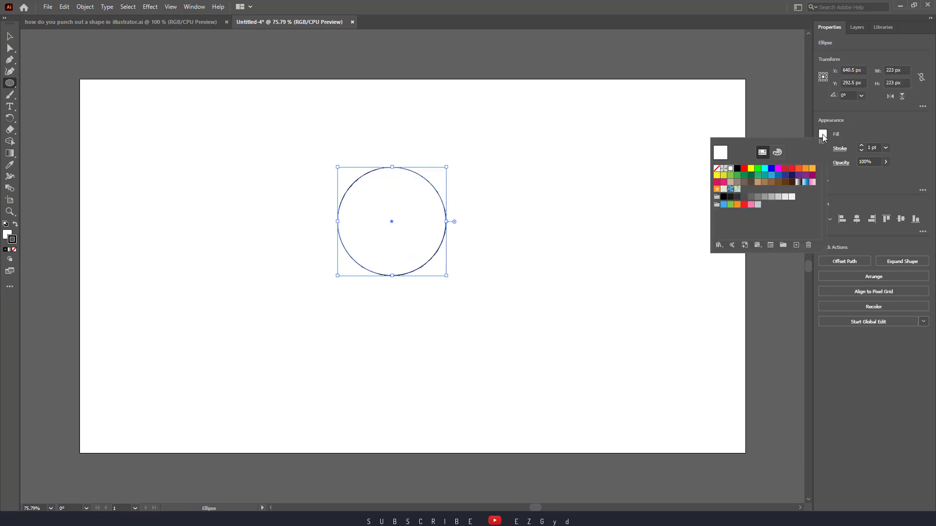
click(805, 169)
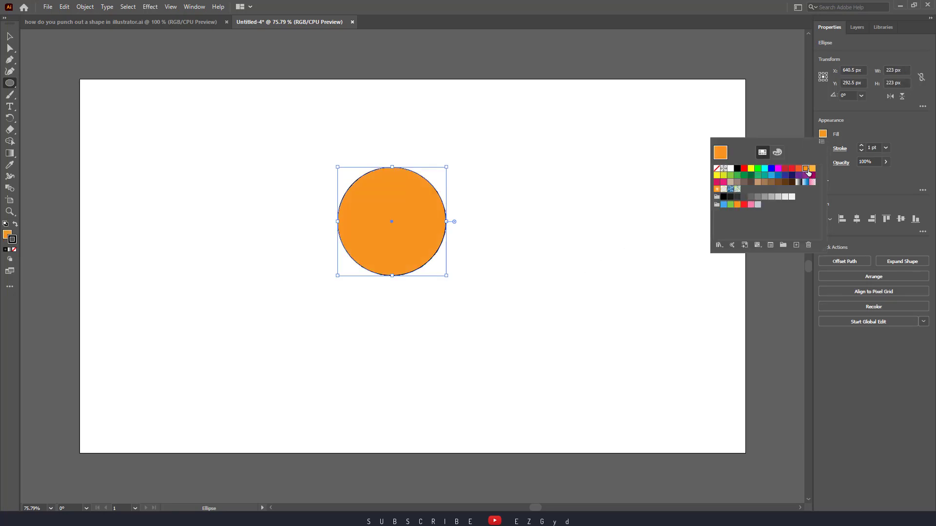
click(835, 155)
click(823, 149)
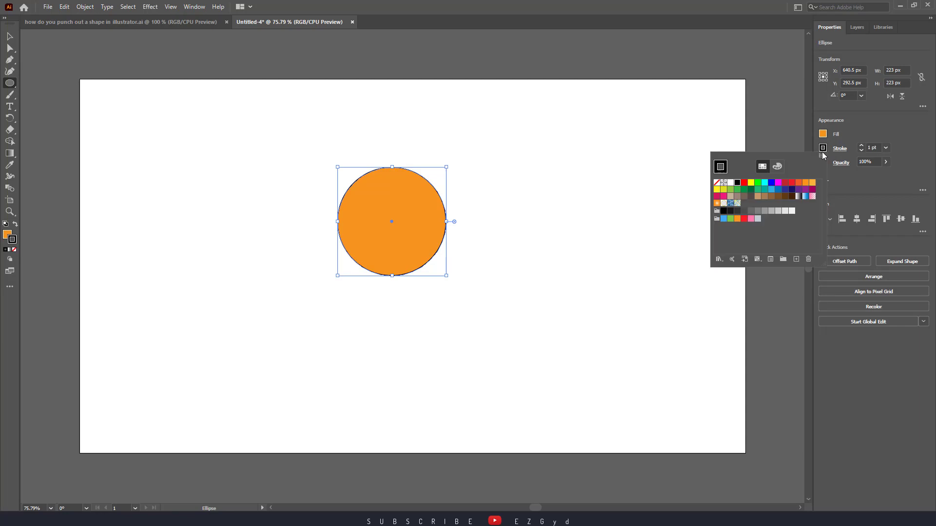
click(716, 184)
Draw a square of about 72 px inside the orange circle and move it horizontally to about X 640 px
drag(9, 84, 34, 82)
drag(381, 198, 400, 233)
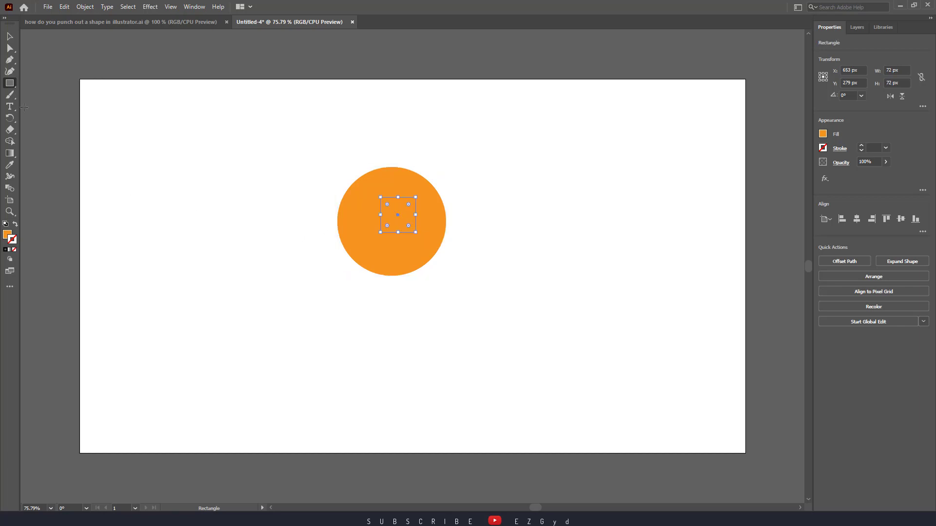
click(10, 36)
drag(406, 215, 403, 222)
click(551, 223)
click(406, 223)
drag(402, 222, 402, 222)
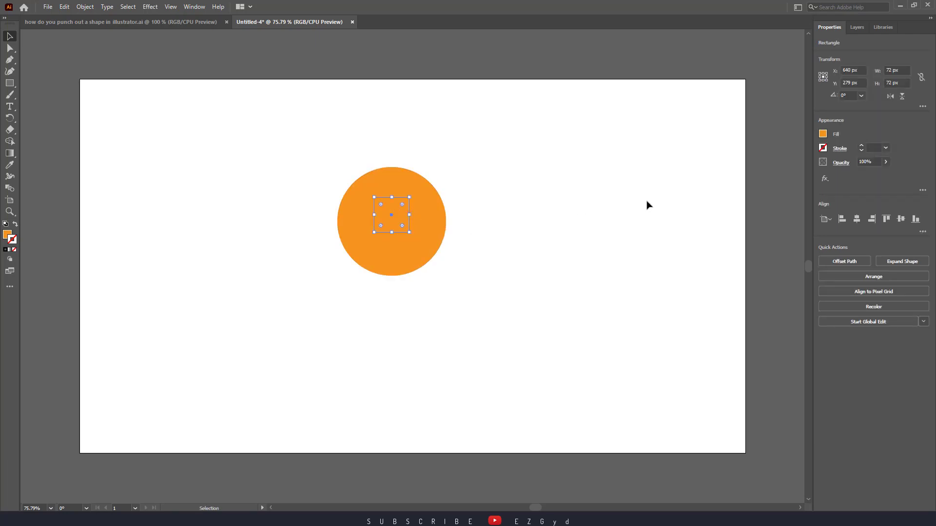
Recolor the square with a magenta-pink swatch and shift it slightly down towards the circle's centre
click(823, 134)
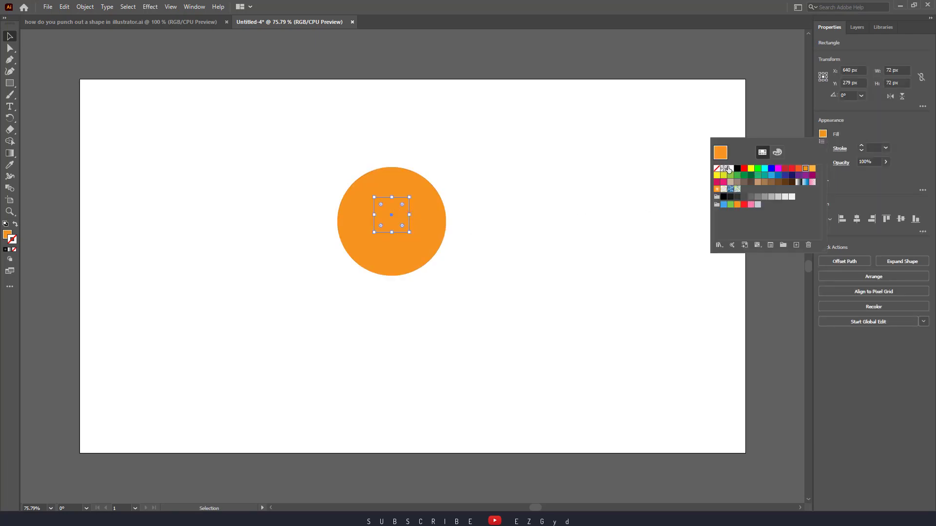
click(743, 169)
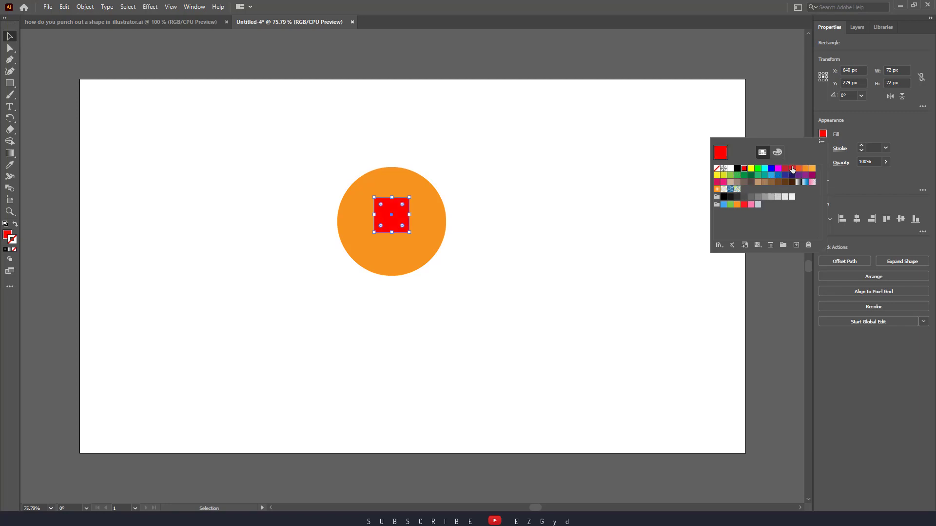
click(716, 184)
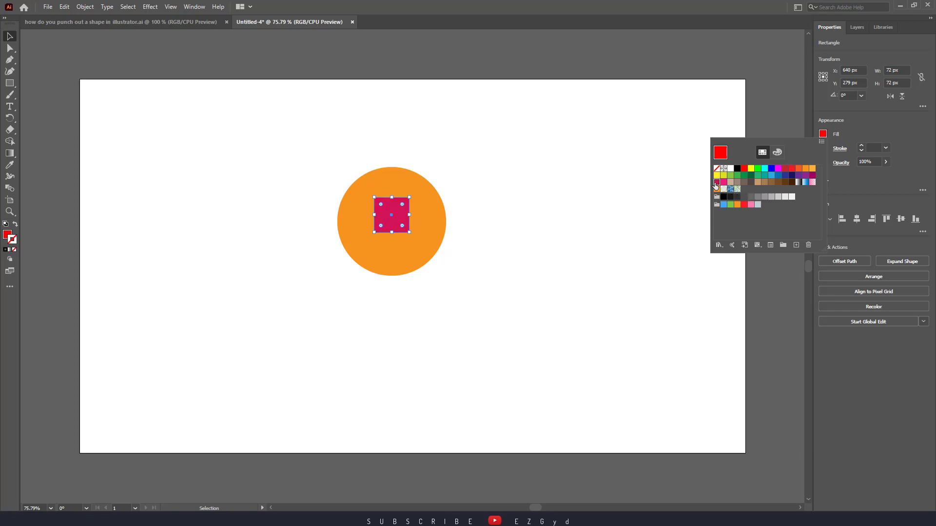
drag(396, 216, 401, 222)
click(556, 208)
click(561, 213)
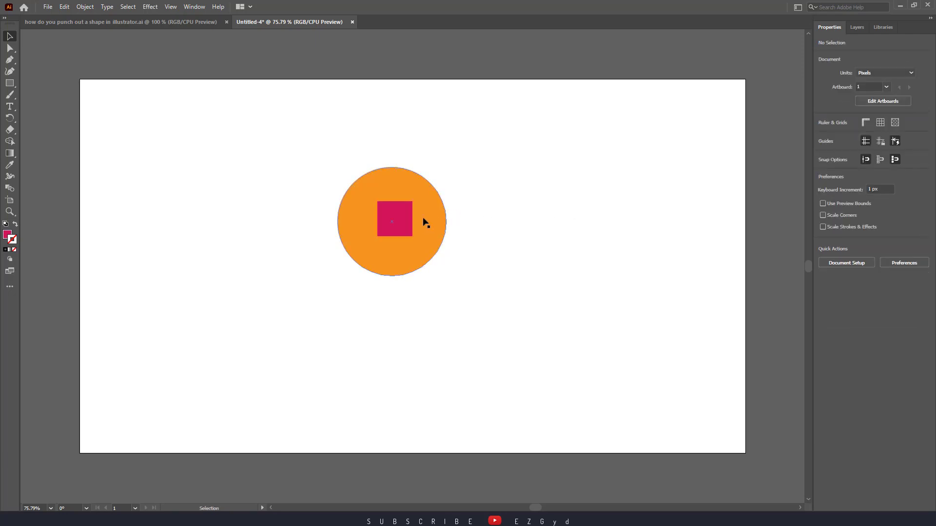
Select the circle and square together and apply Pathfinder's Trim to them
drag(472, 121, 321, 338)
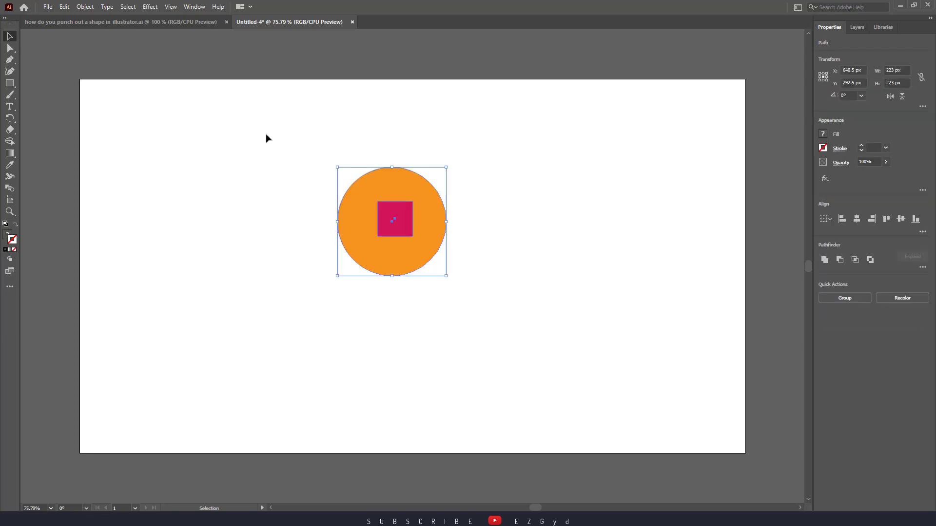
click(922, 267)
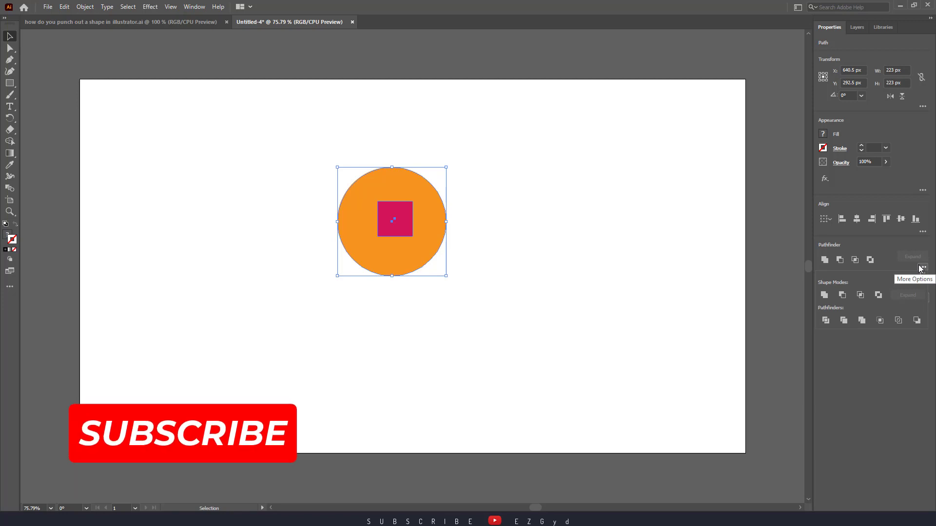
click(844, 321)
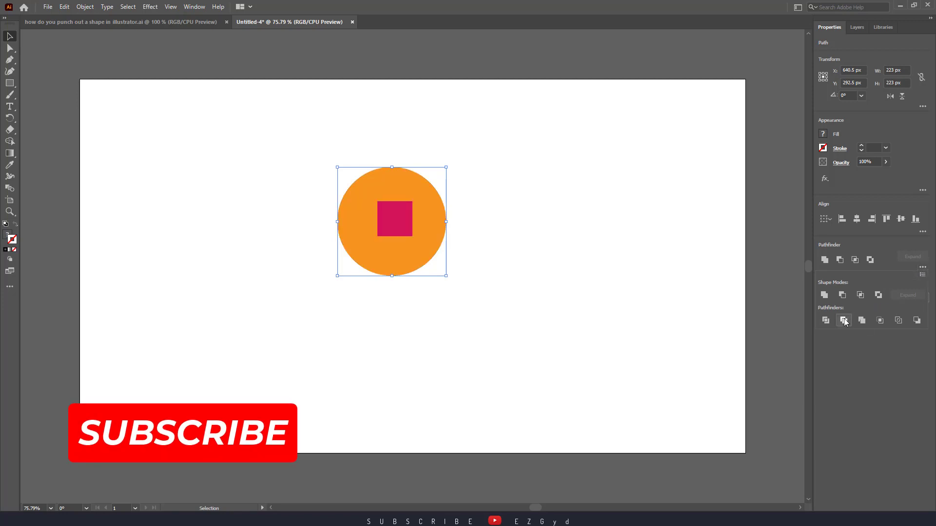
click(633, 262)
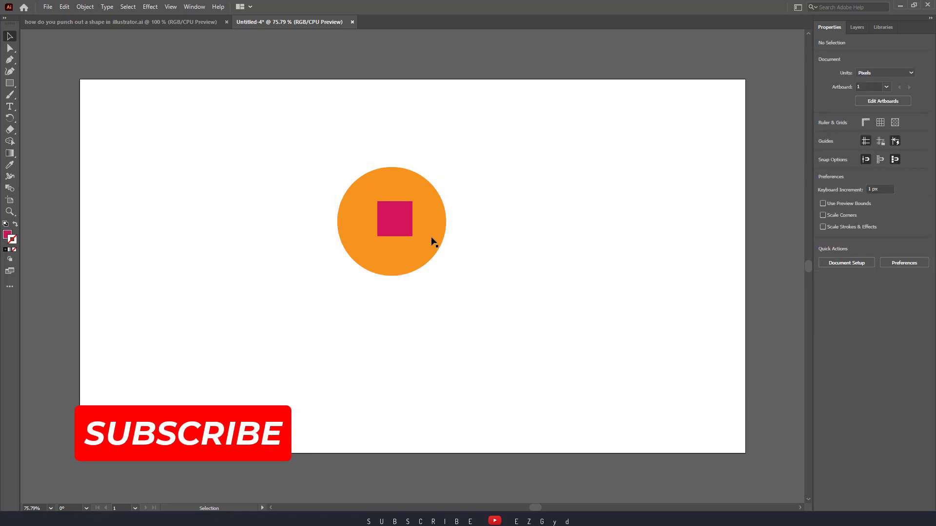
Ungroup the trimmed artwork and move the pink square out to the right of the circle, exposing the square hole
click(433, 242)
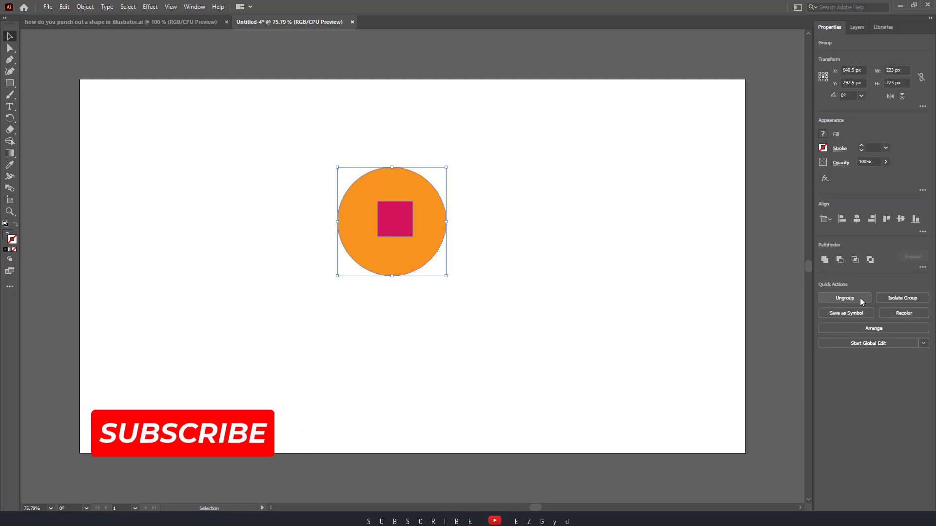
click(852, 298)
click(405, 217)
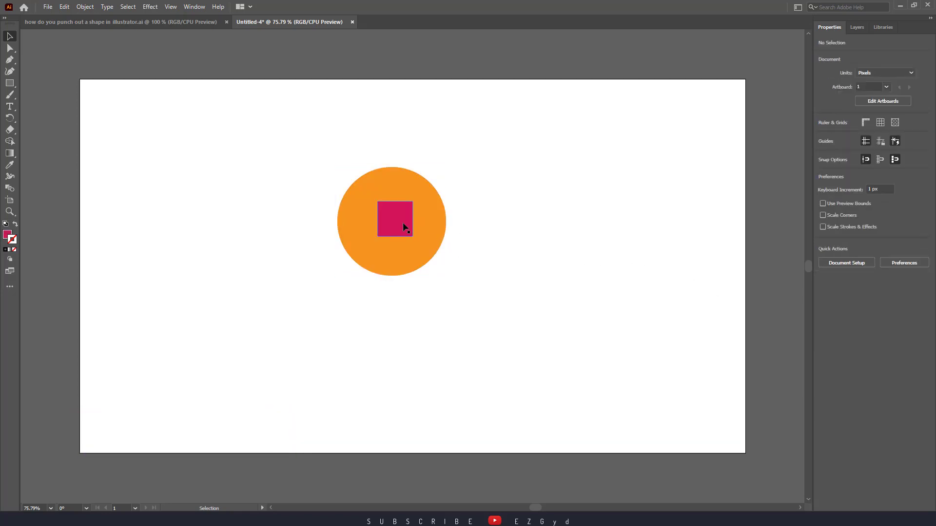
drag(401, 222, 479, 222)
click(549, 240)
click(533, 232)
drag(338, 150, 651, 328)
click(604, 309)
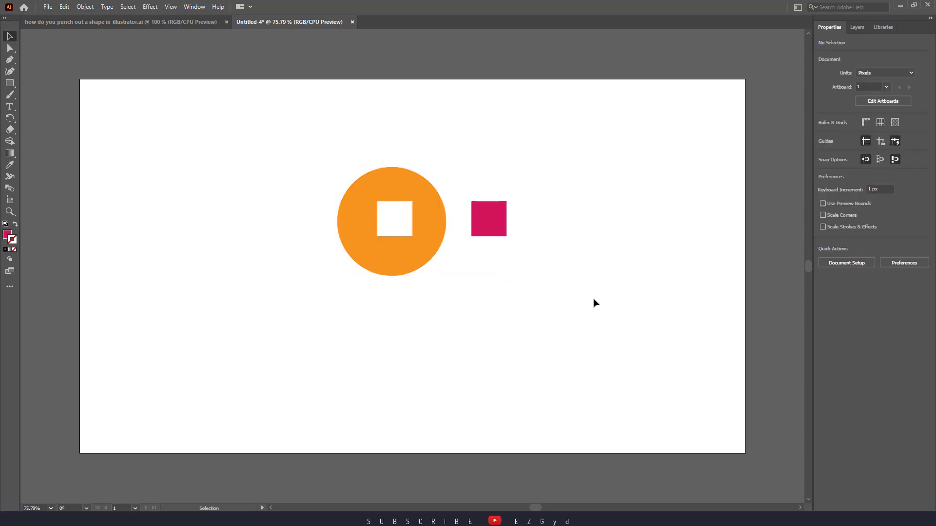